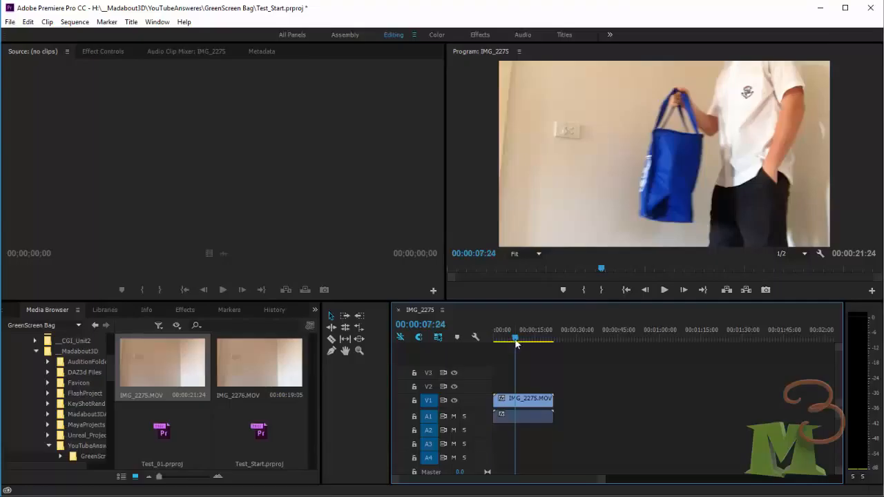
- Switch to the Effects workspace and open the Keying folder under Video Effects
left_click_drag(516, 341, 515, 342)
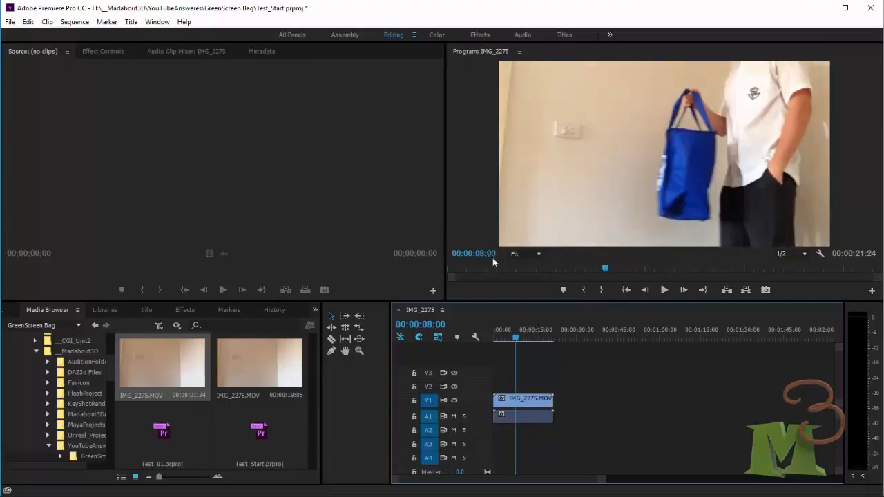
left_click(471, 36)
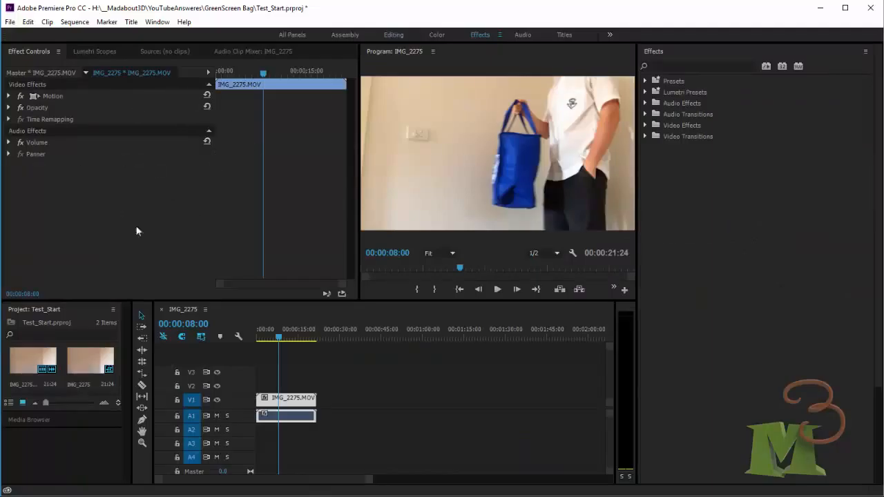
left_click(645, 125)
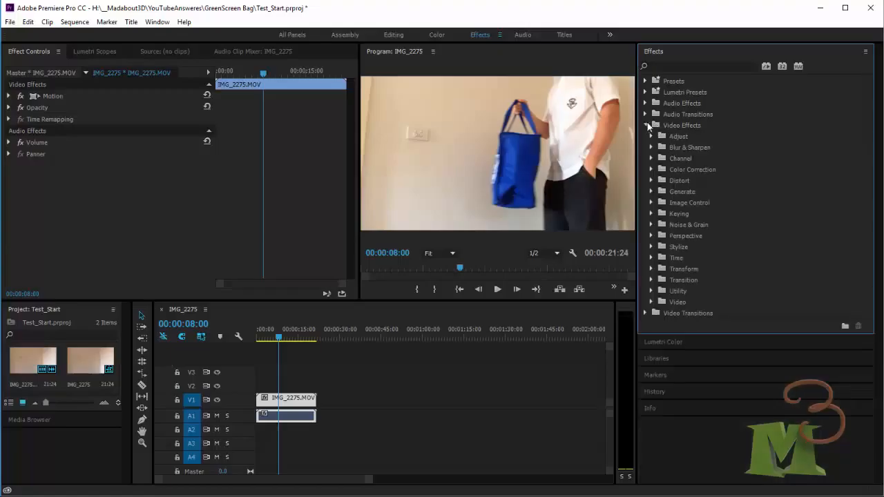
left_click(651, 213)
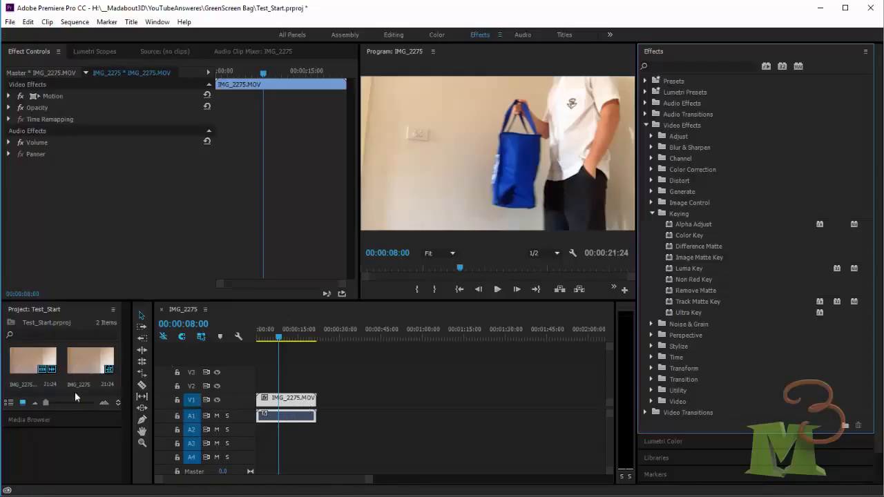
- Place a second copy of IMG_2275.MOV on track V2 above the original clip and select it
left_click_drag(40, 363, 247, 388)
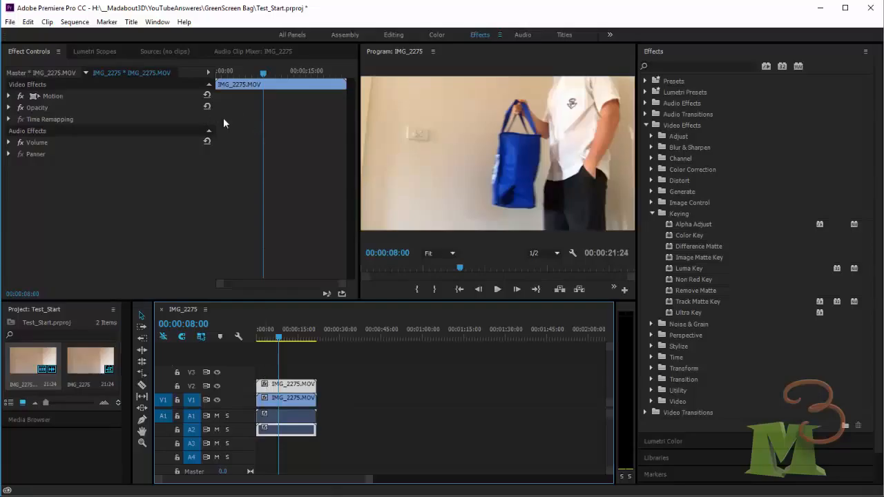
left_click(307, 400)
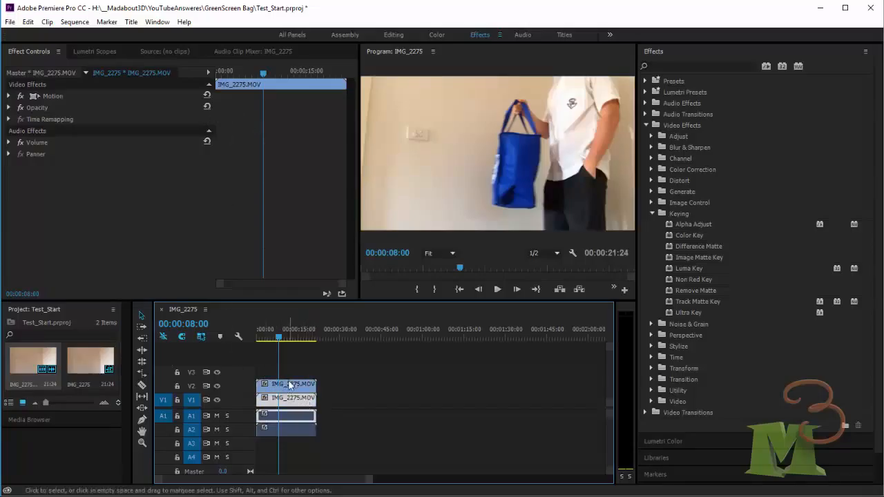
left_click(287, 385)
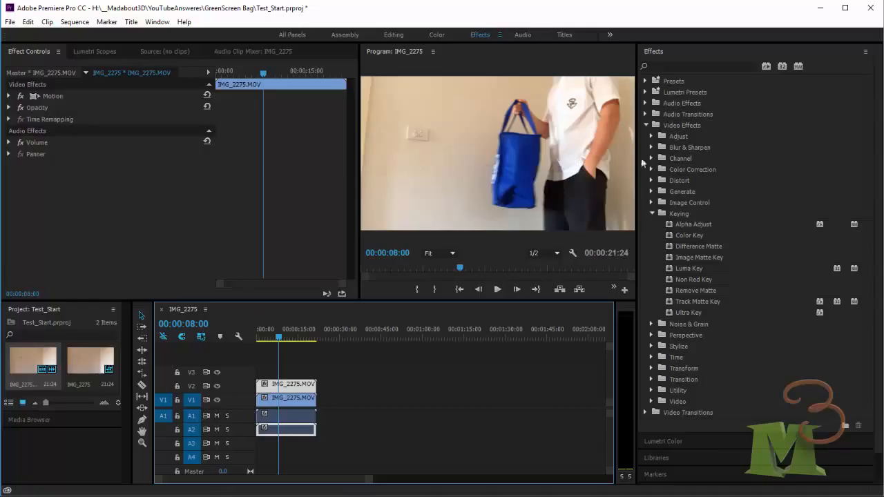
- Apply Ultra Key to the V2 clip and set its Key Color by sampling the blue bag with the eyedropper
double_click(680, 312)
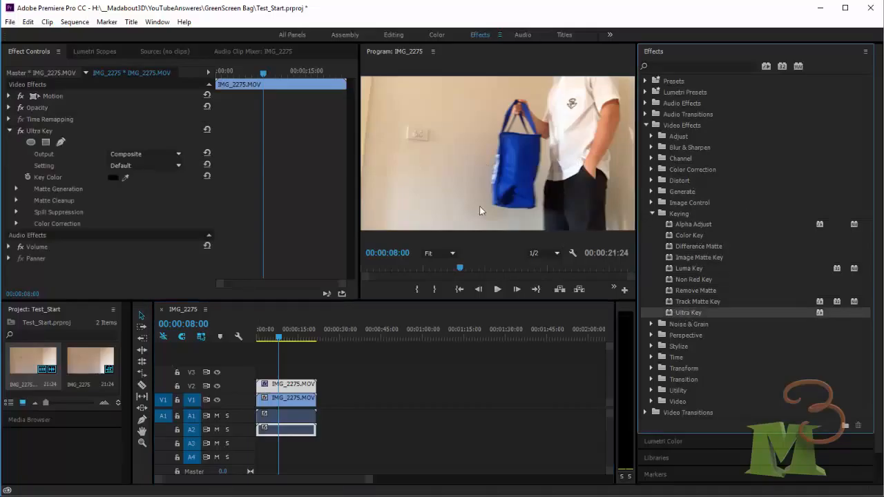
left_click(114, 177)
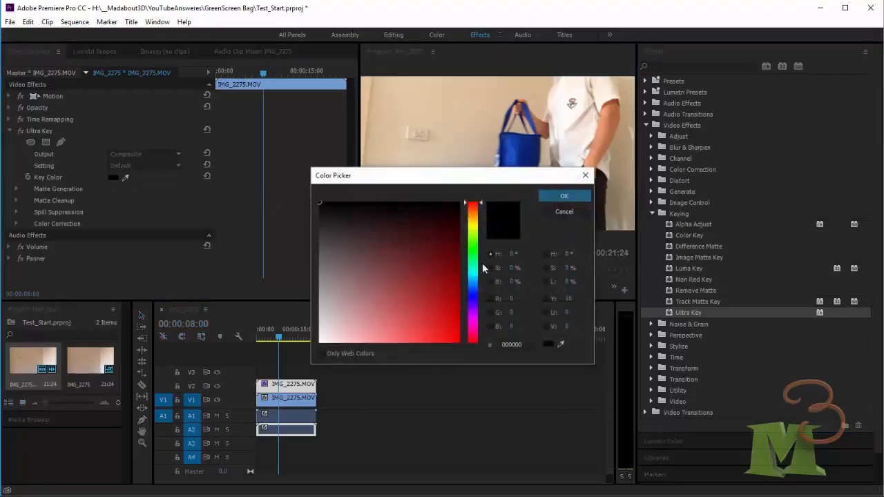
left_click(560, 344)
left_click(531, 152)
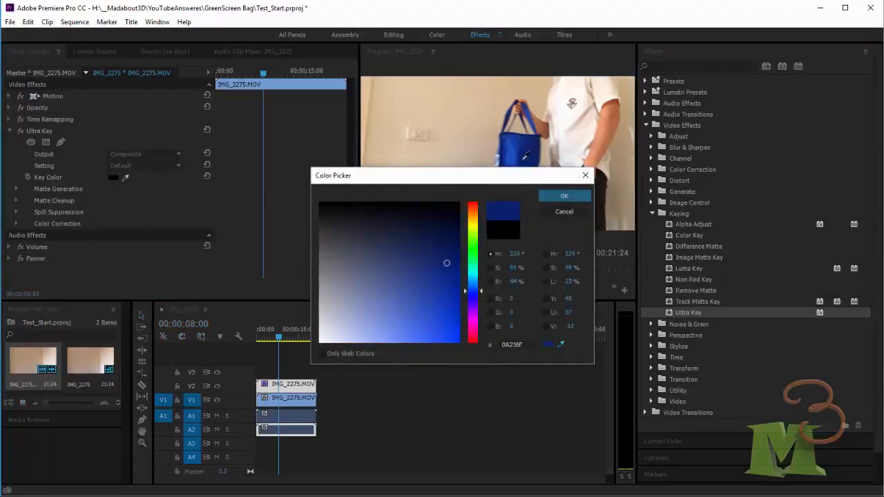
left_click(523, 160)
left_click(564, 197)
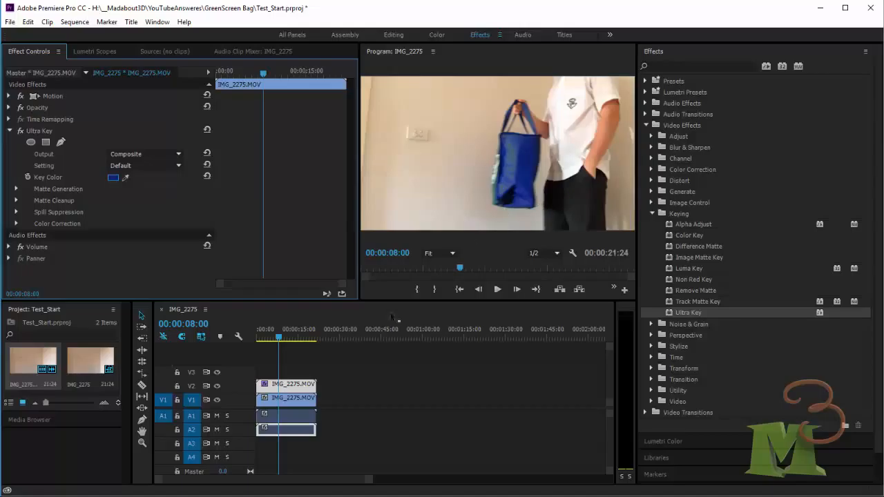
- Toggle track V1's visibility off and on to preview the keyed result
left_click(217, 400)
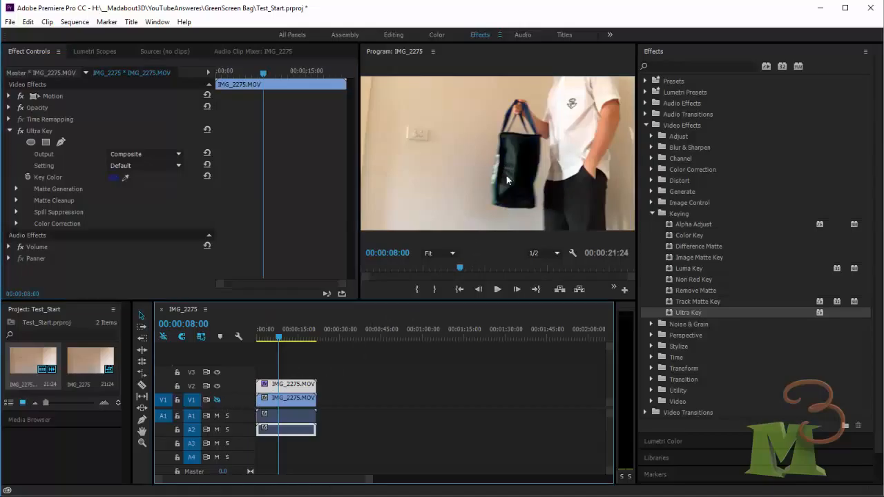
left_click(217, 400)
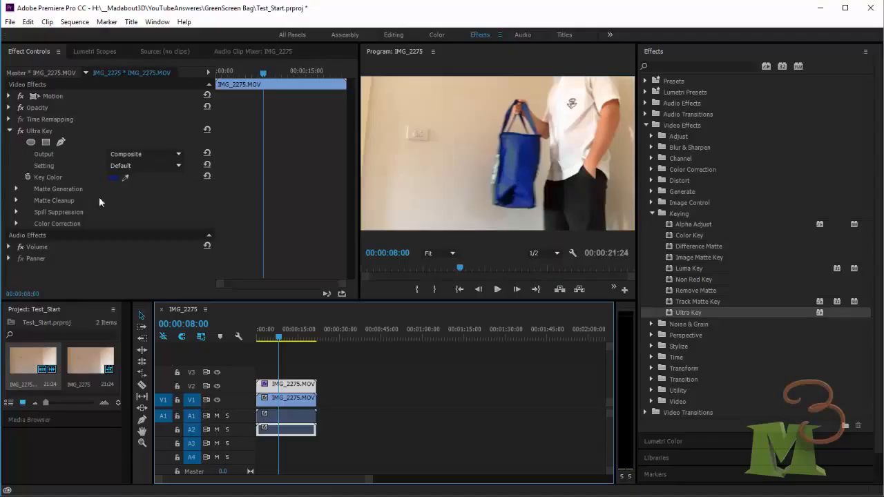
left_click(9, 131)
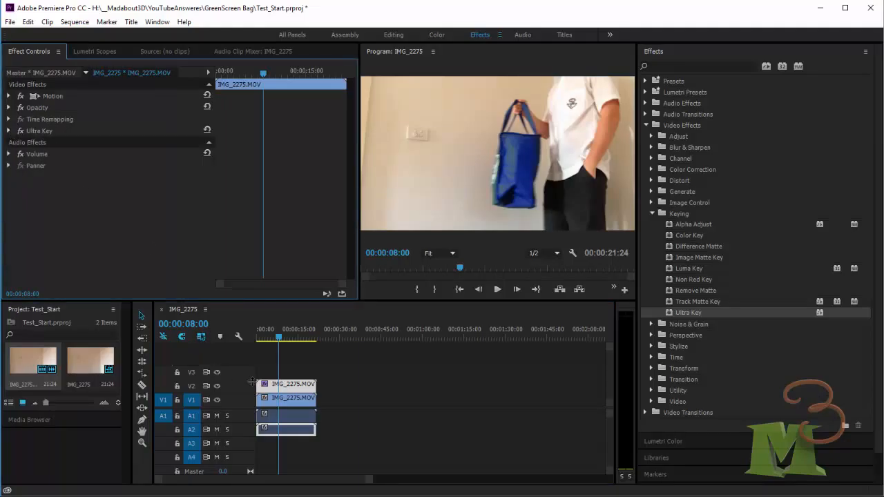
- Search the effects for mono and apply the Monochrome Punch Lumetri preset to the V2 clip
left_click(290, 386)
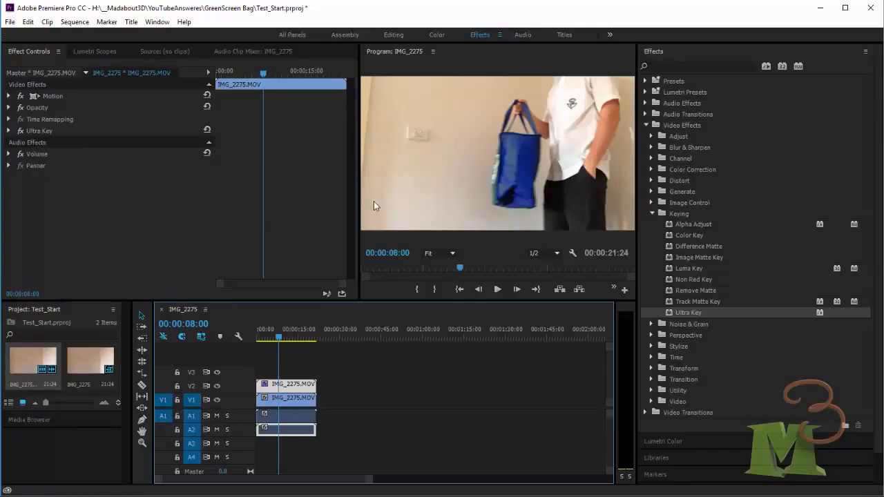
left_click(653, 214)
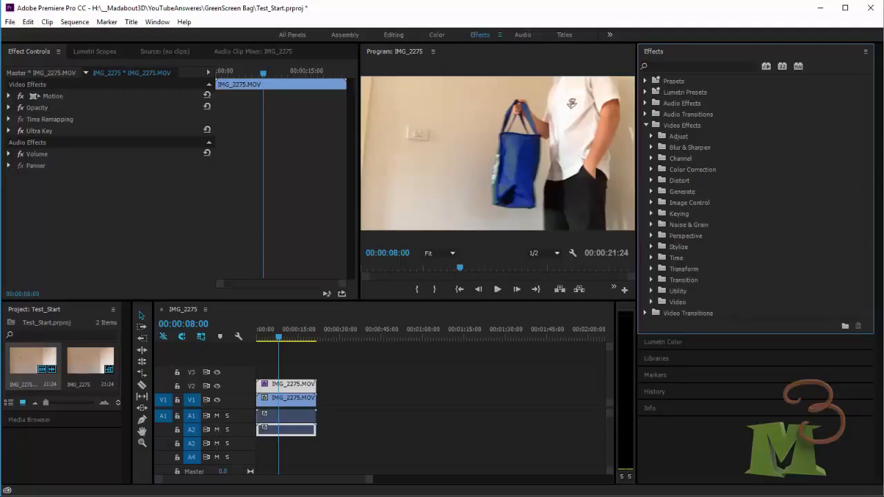
left_click(677, 67)
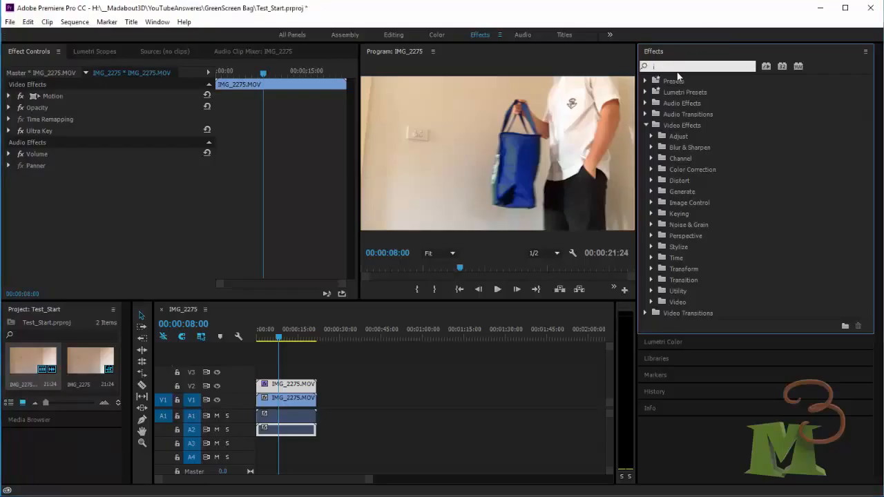
type("mono")
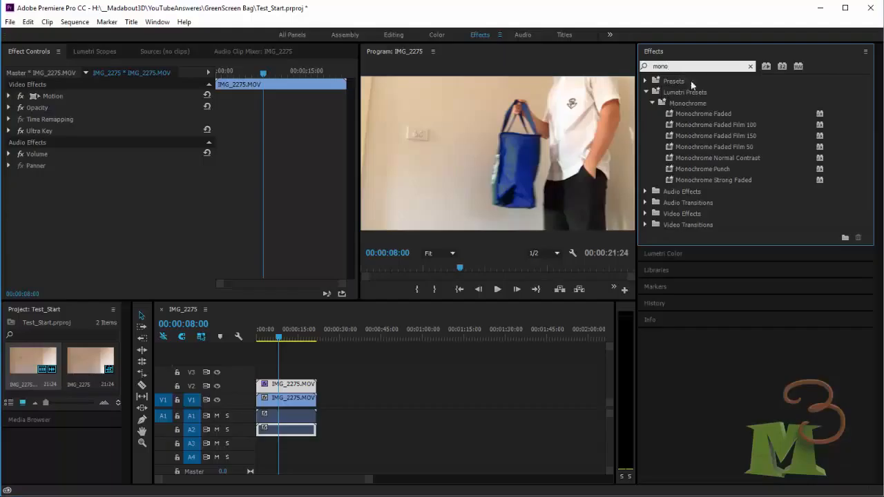
left_click(696, 170)
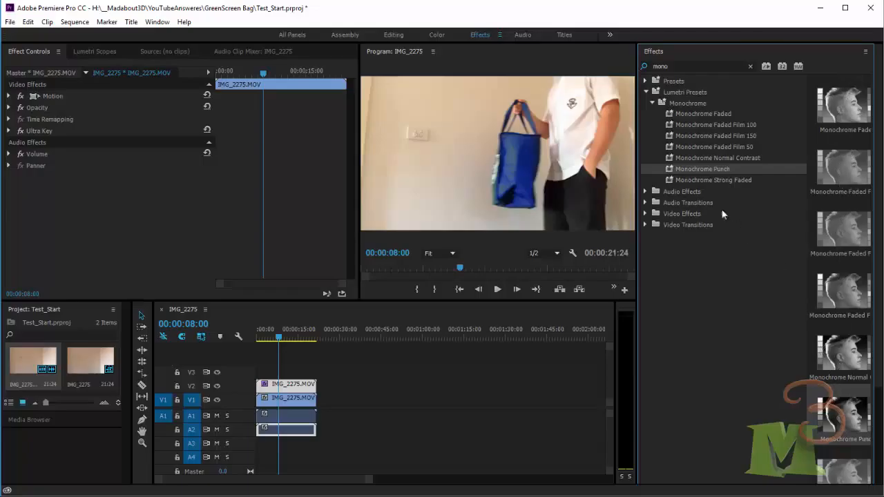
left_click_drag(679, 171, 70, 218)
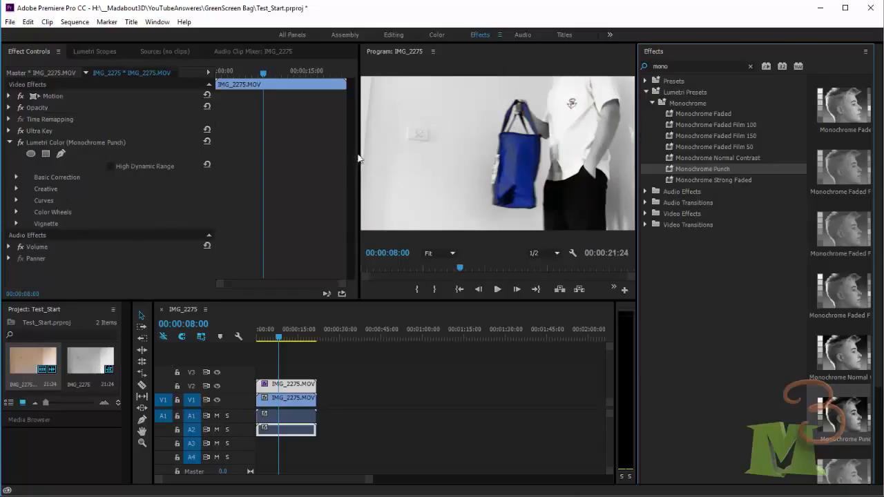
- Expand Ultra Key's Matte Generation settings and set Transparency to 58
left_click_drag(358, 159, 295, 160)
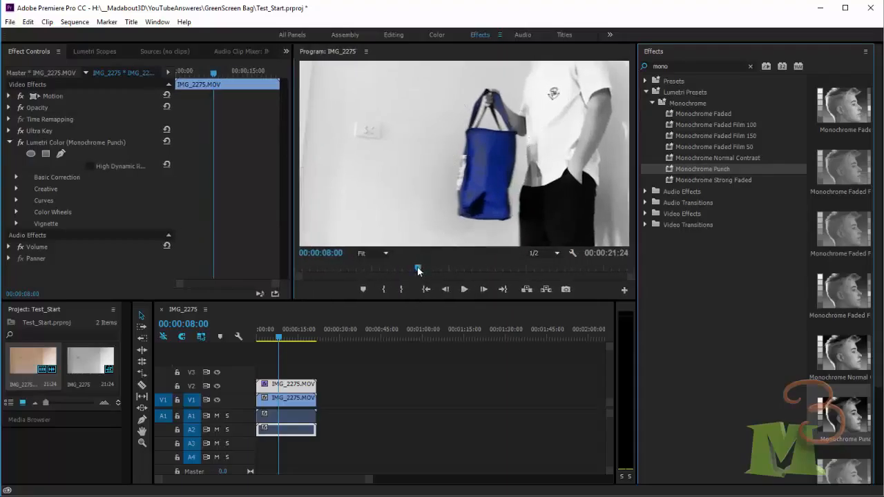
left_click_drag(418, 270, 501, 264)
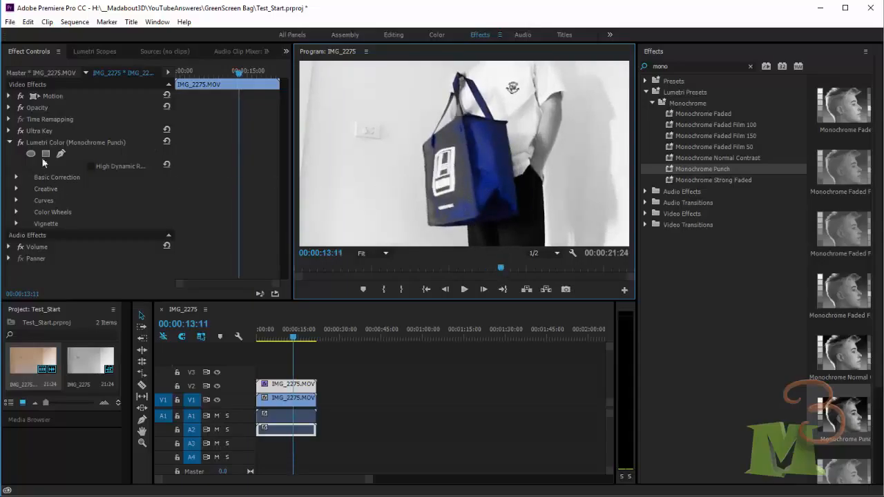
left_click(9, 130)
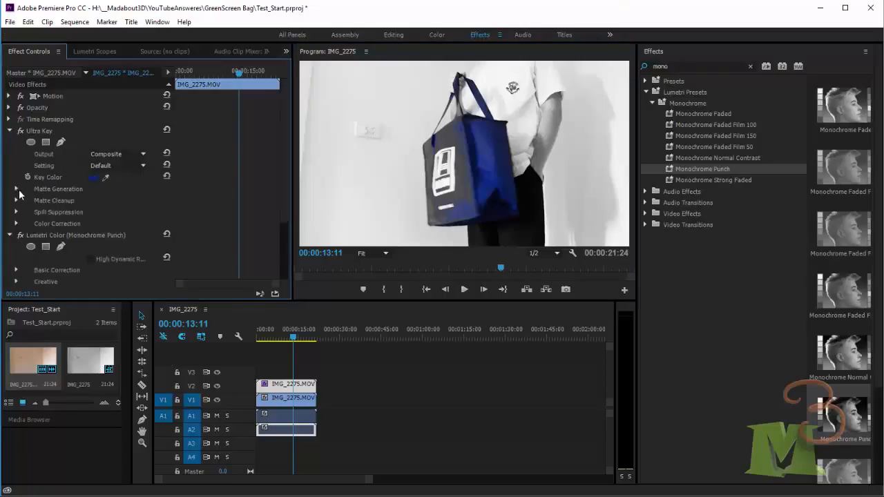
left_click(17, 224)
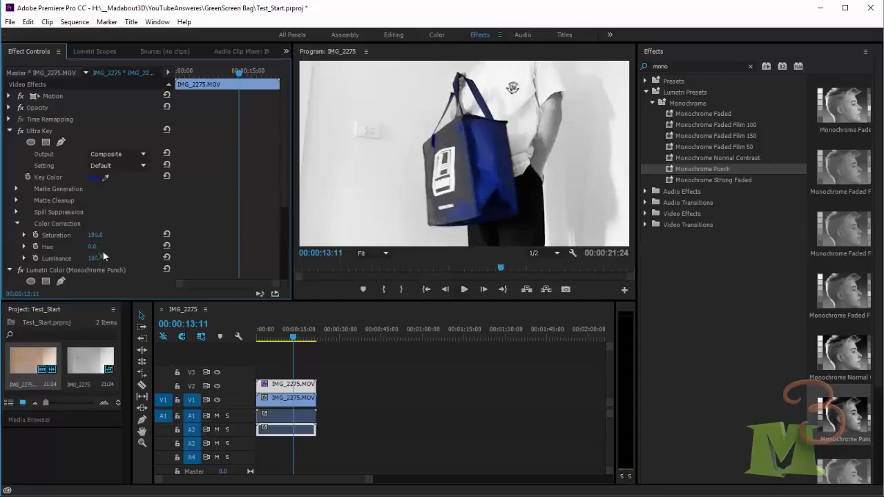
left_click(17, 189)
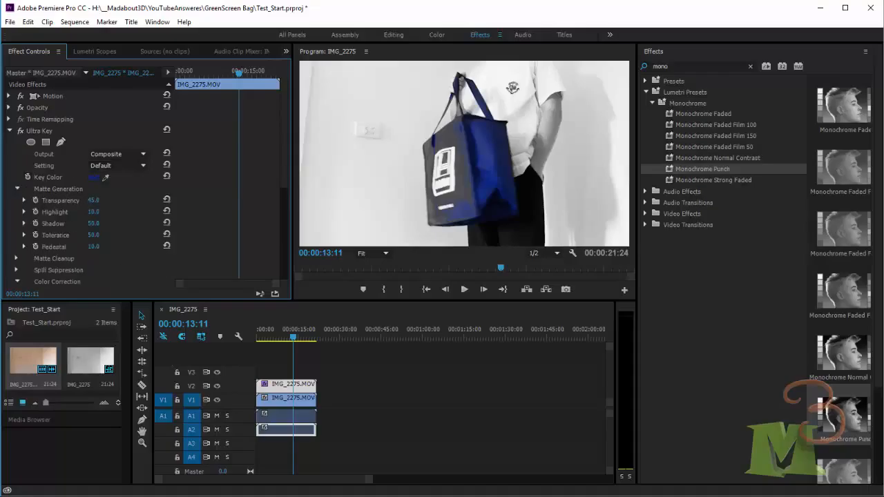
left_click_drag(93, 200, 271, 213)
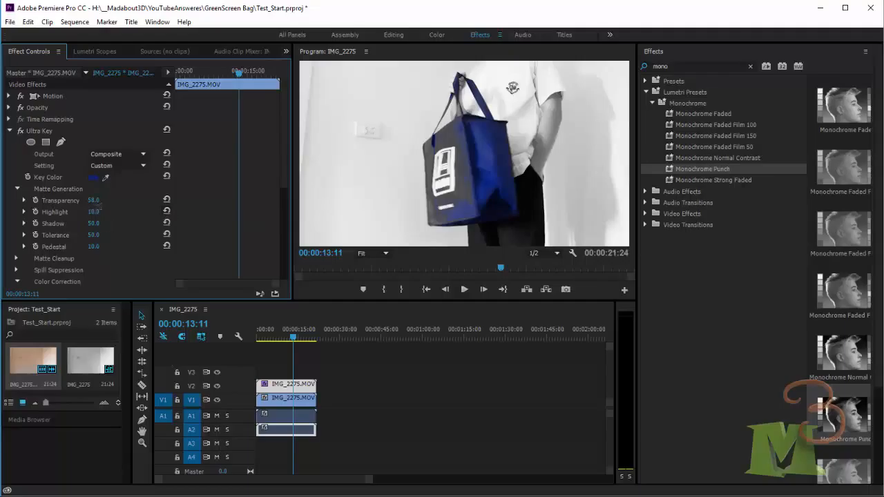
- Set the matte's Shadow to 68 and Pedestal to 2
left_click_drag(97, 223, 102, 223)
left_click(95, 235)
left_click(96, 247)
left_click(98, 236)
left_click(94, 247)
left_click_drag(97, 248, 92, 247)
left_click(91, 248)
left_click_drag(95, 248, 96, 248)
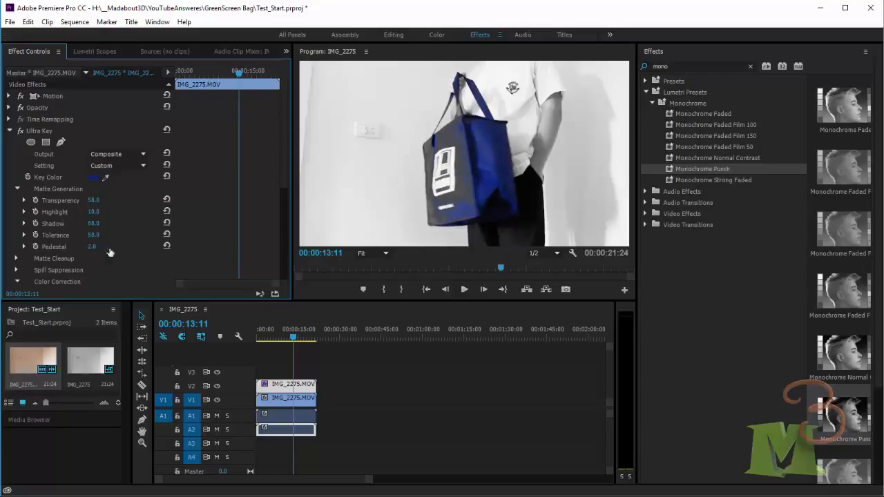
- Set the matte's Transparency to 77.3 and Highlight to 5.2
left_click(24, 200)
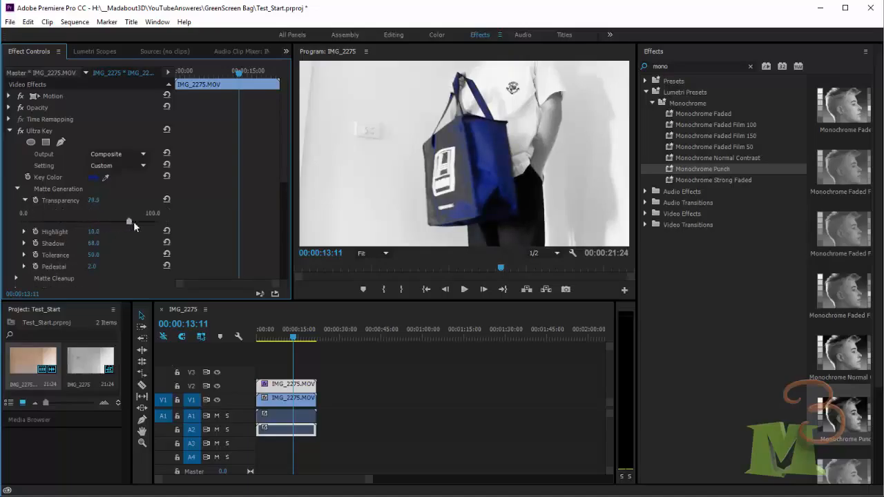
left_click_drag(127, 221, 129, 219)
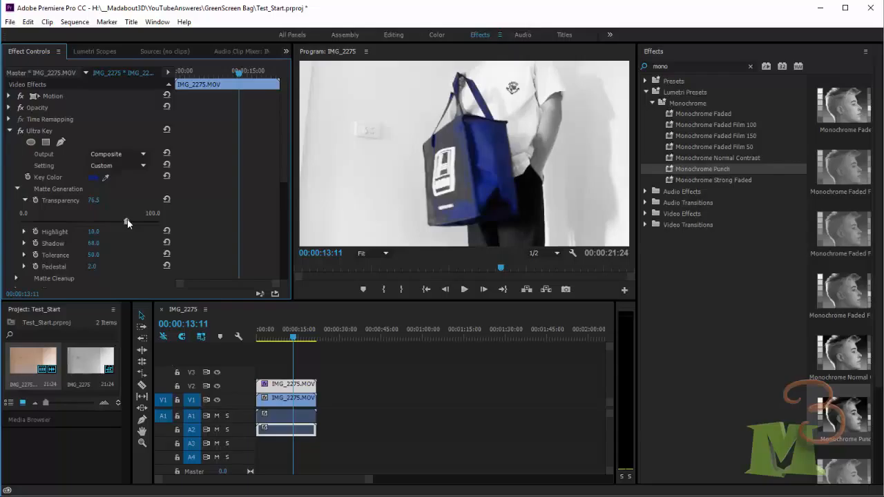
left_click(24, 232)
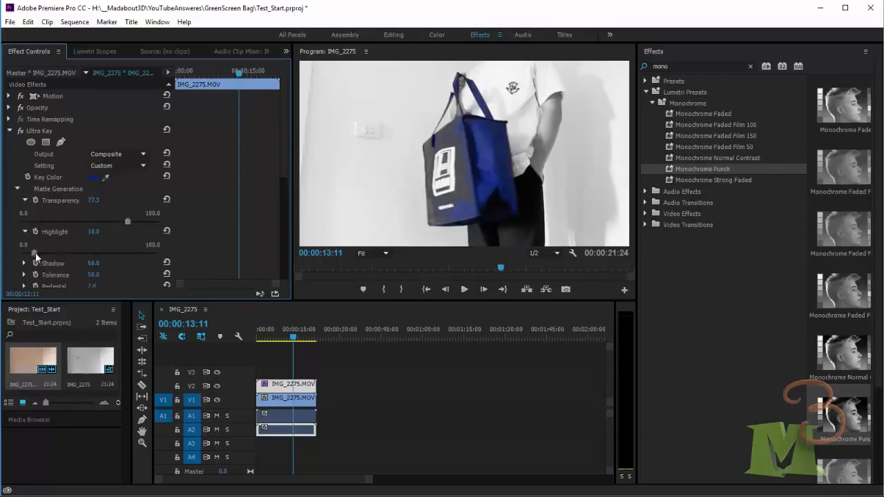
left_click_drag(34, 253, 28, 255)
- Scrub through the sequence to review the colour-isolated bag
left_click_drag(501, 269, 410, 279)
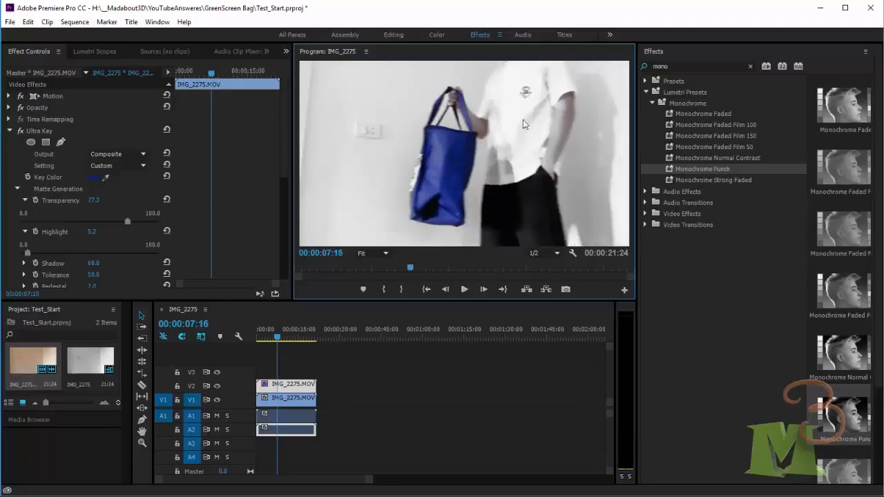
left_click(426, 268)
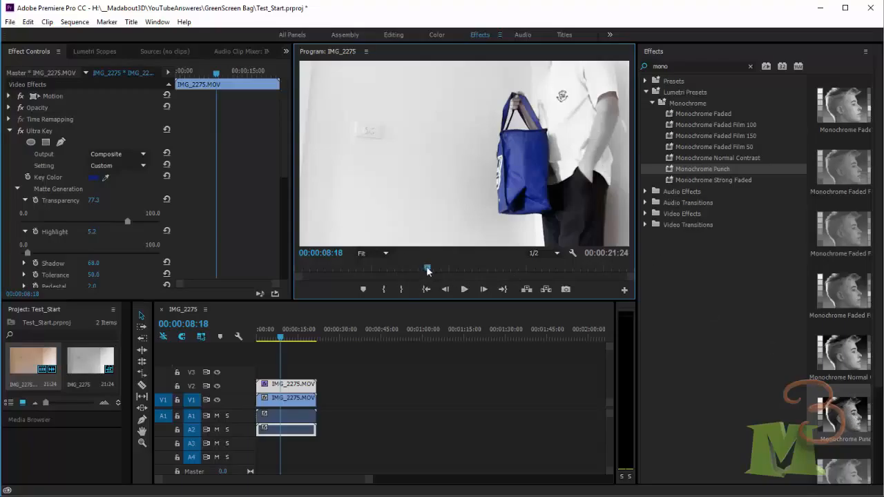
left_click_drag(427, 268, 470, 269)
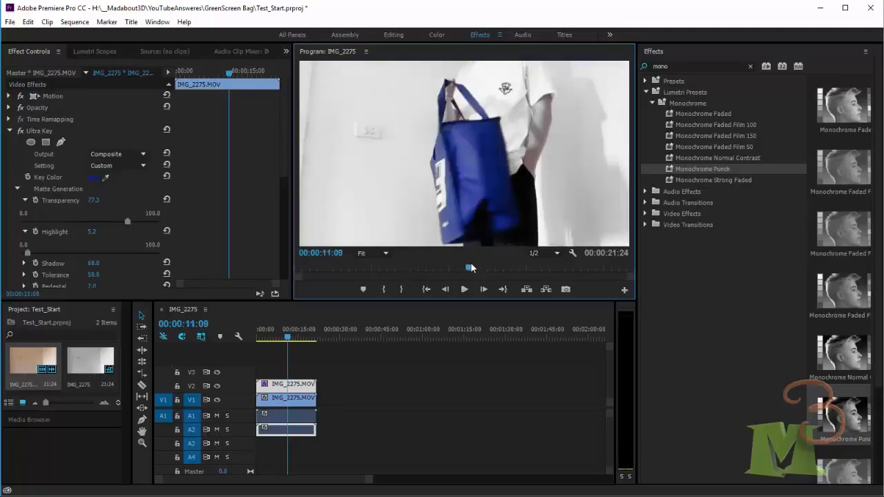